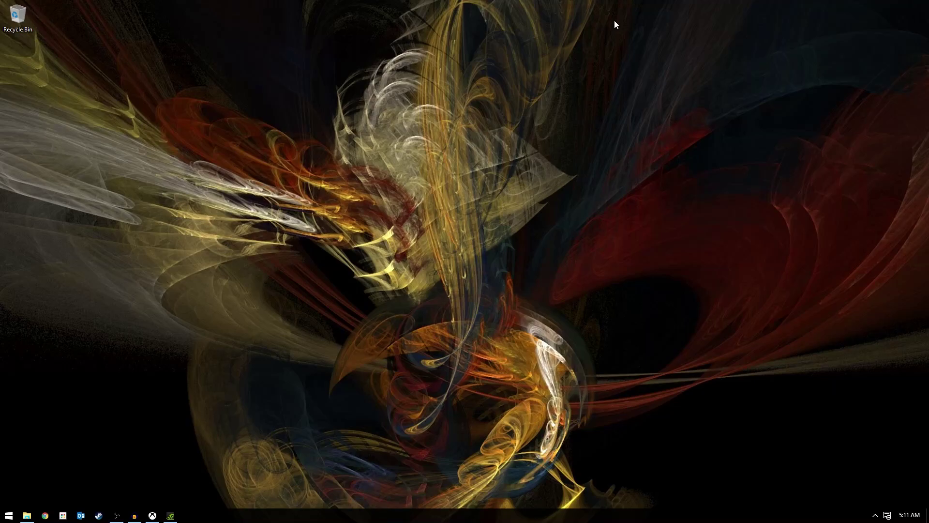
Switch to the Xbox app and examine the available background recording lengths in the Game DVR settings.
click(152, 515)
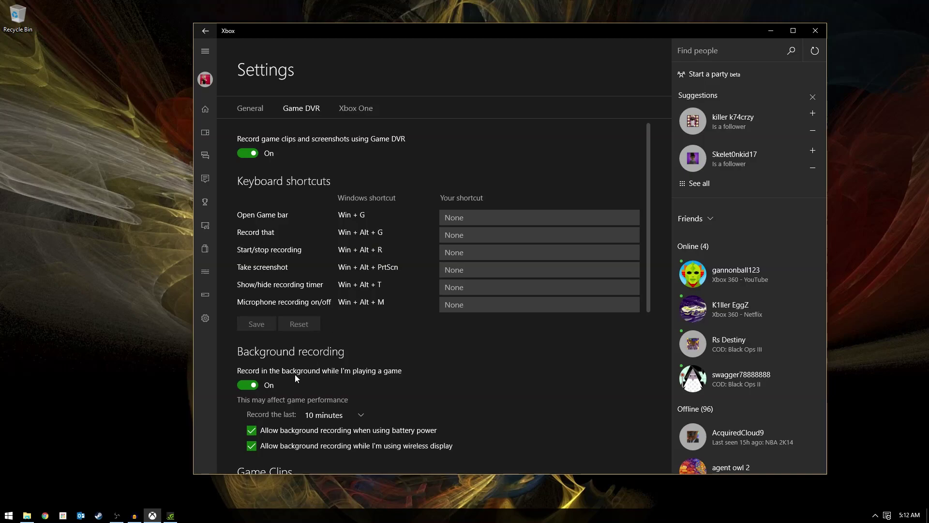
scroll(295, 373, down, 1)
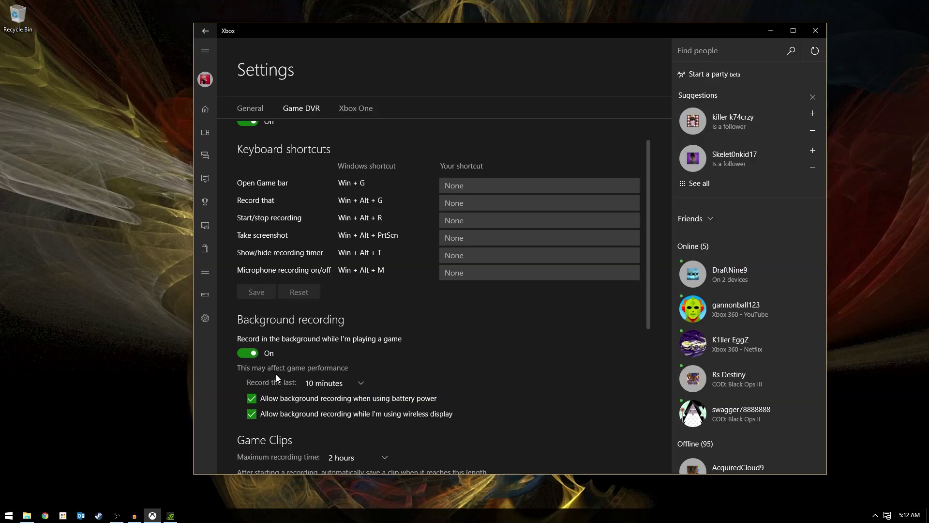
click(326, 382)
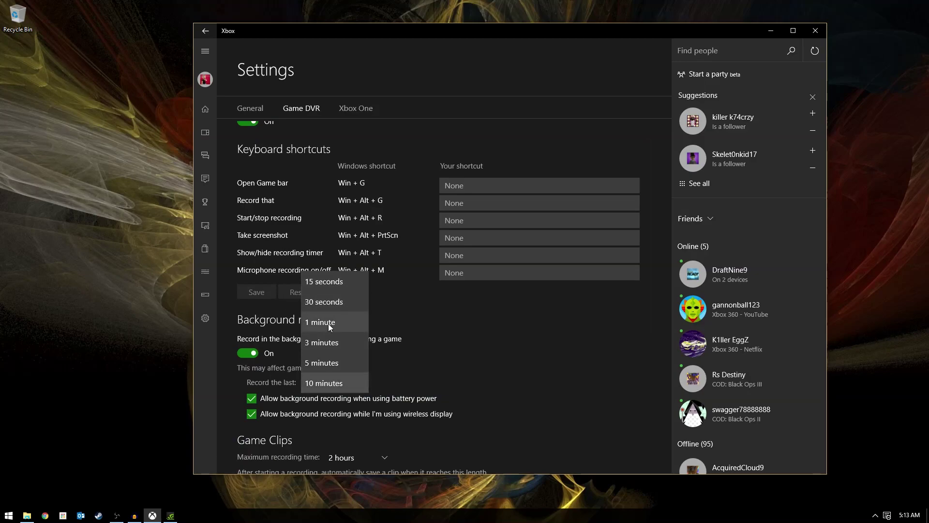
click(422, 382)
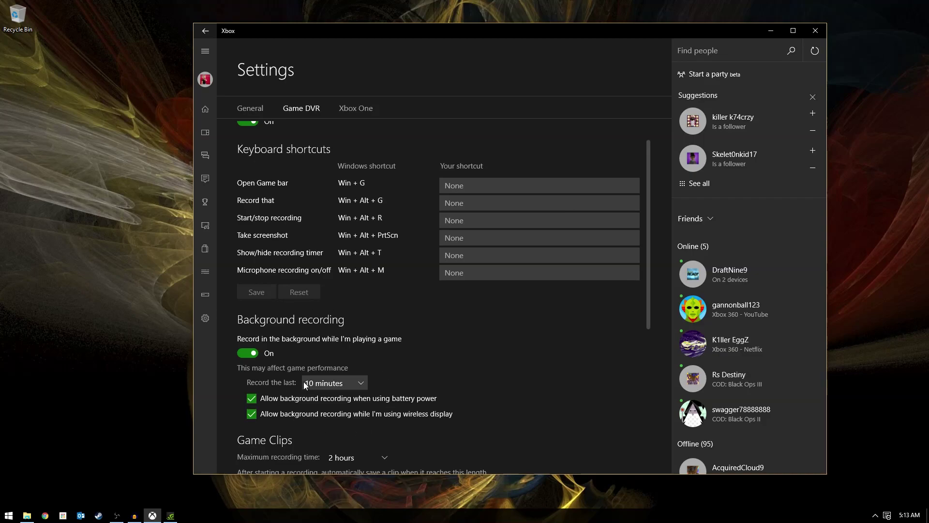
click(320, 387)
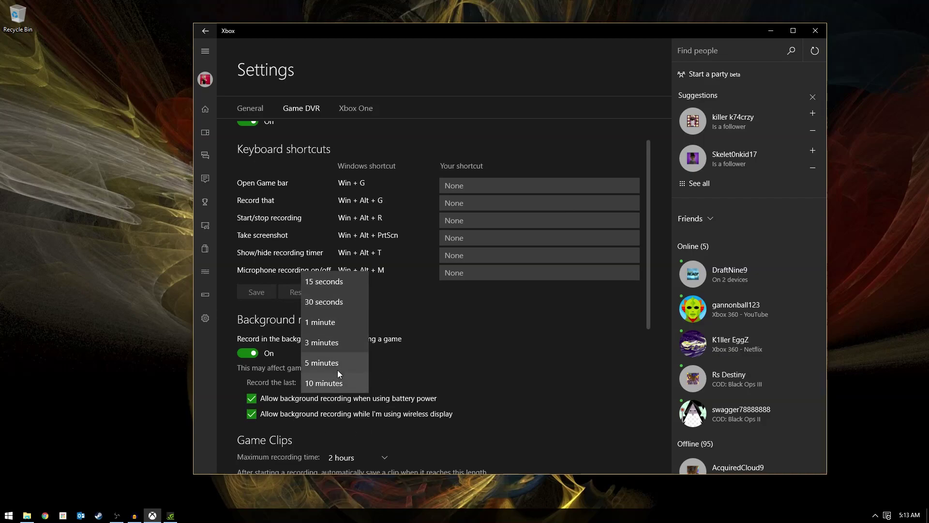
click(412, 384)
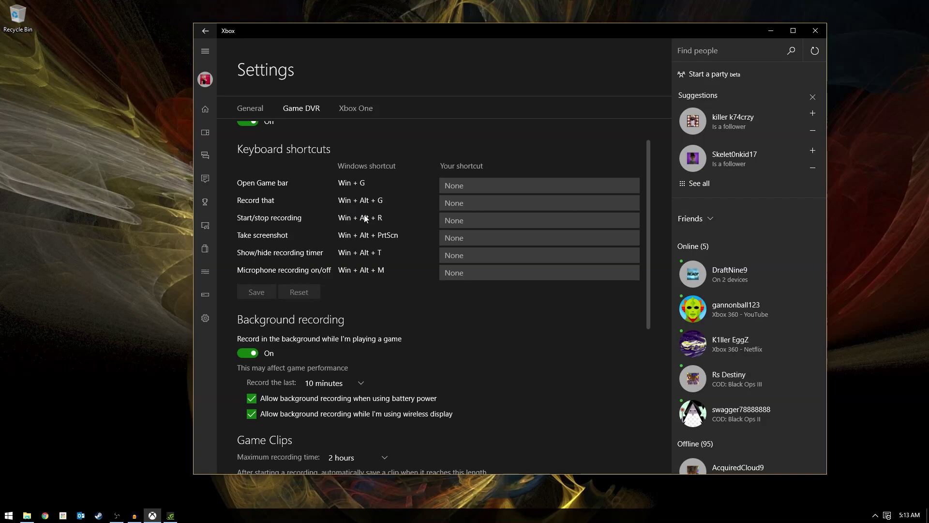
click(359, 382)
click(338, 383)
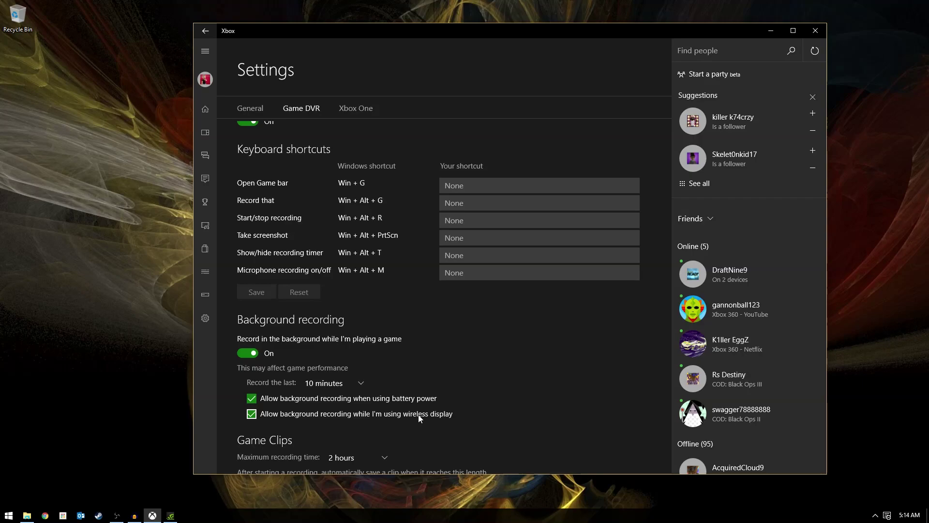
Examine the maximum recording time choices for game clips and the folder where captures are saved.
scroll(418, 415, down, 3)
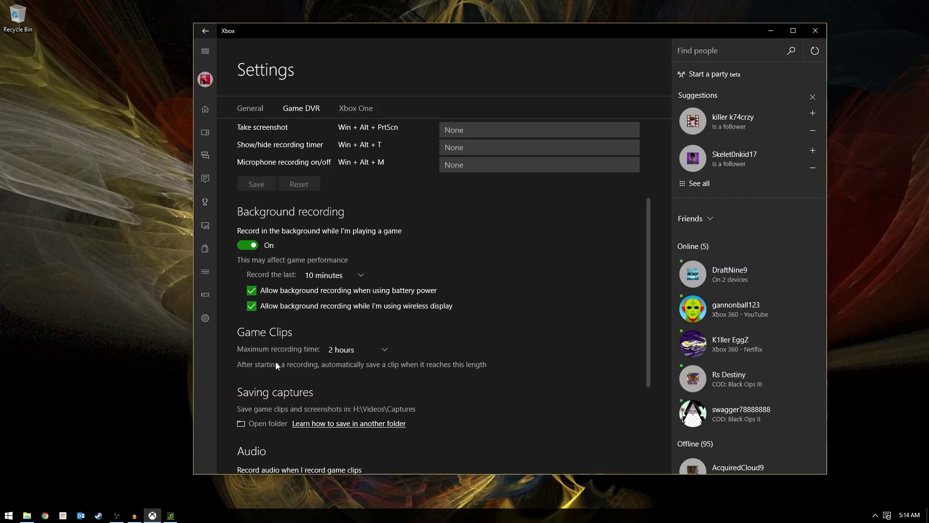
click(387, 354)
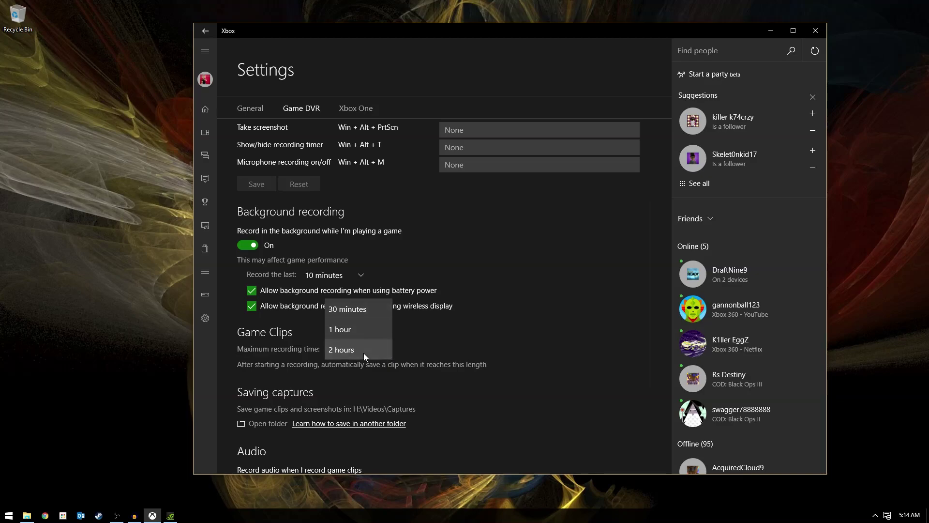
click(504, 357)
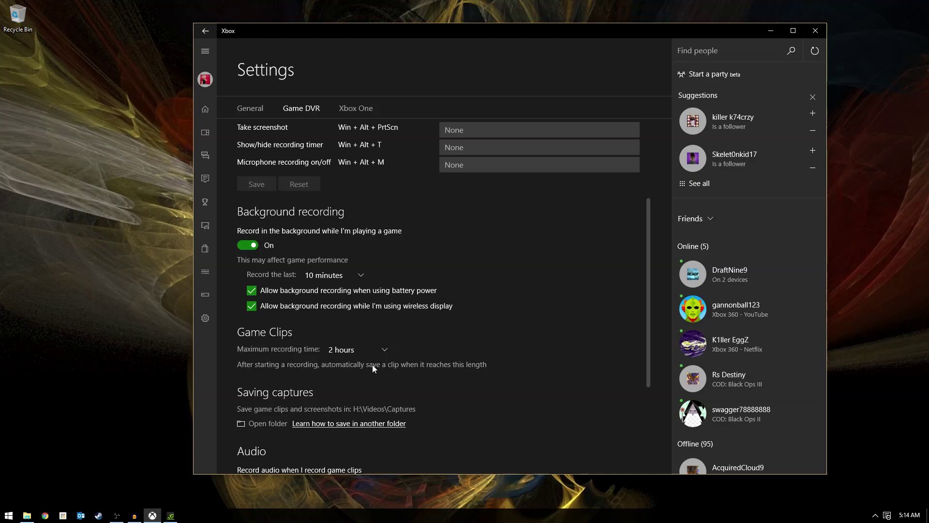
scroll(380, 347, up, 2)
scroll(371, 307, up, 1)
scroll(371, 307, up, 3)
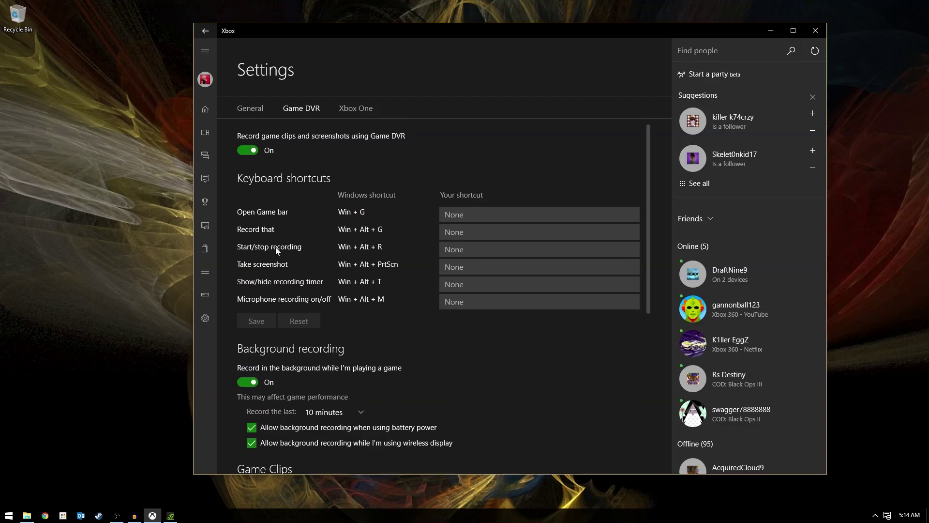
scroll(367, 398, down, 4)
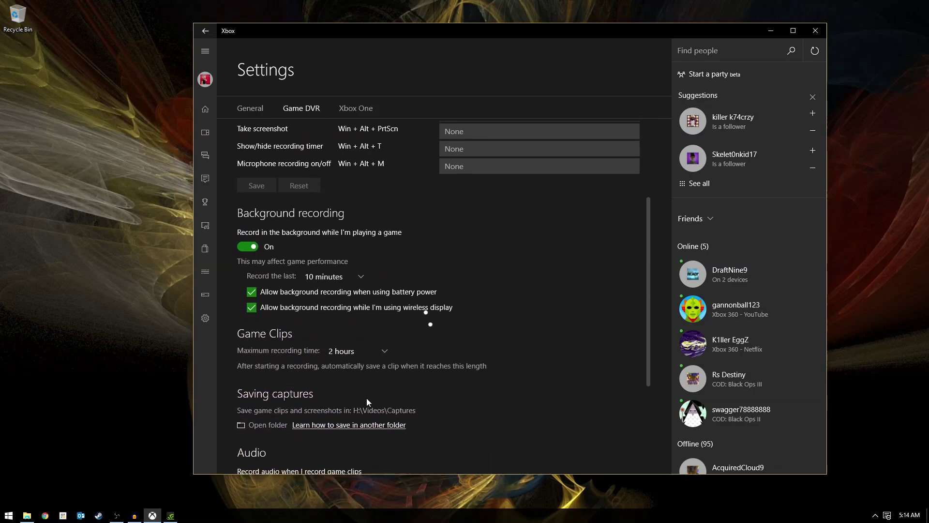
scroll(366, 395, down, 2)
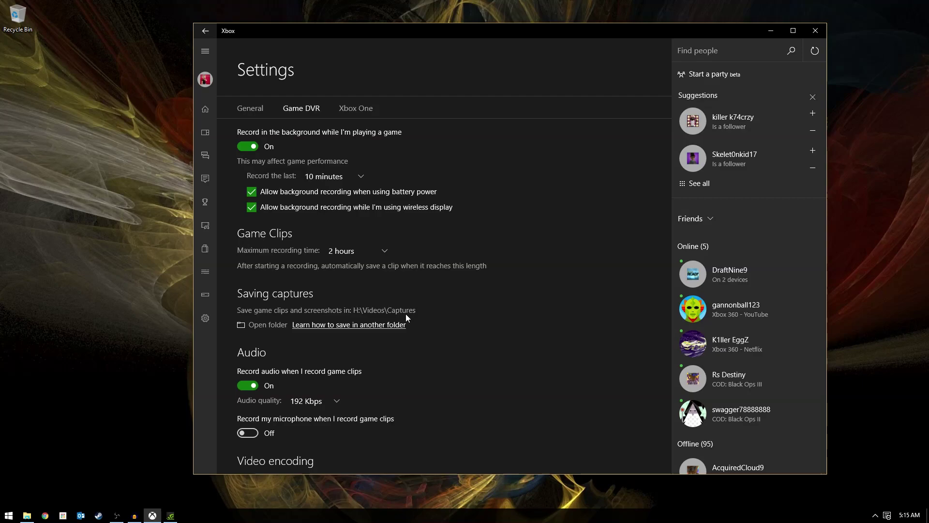
Review the Game DVR audio quality choices, keep 192 Kbps selected, and check the microphone recording shortcut.
scroll(406, 315, down, 1)
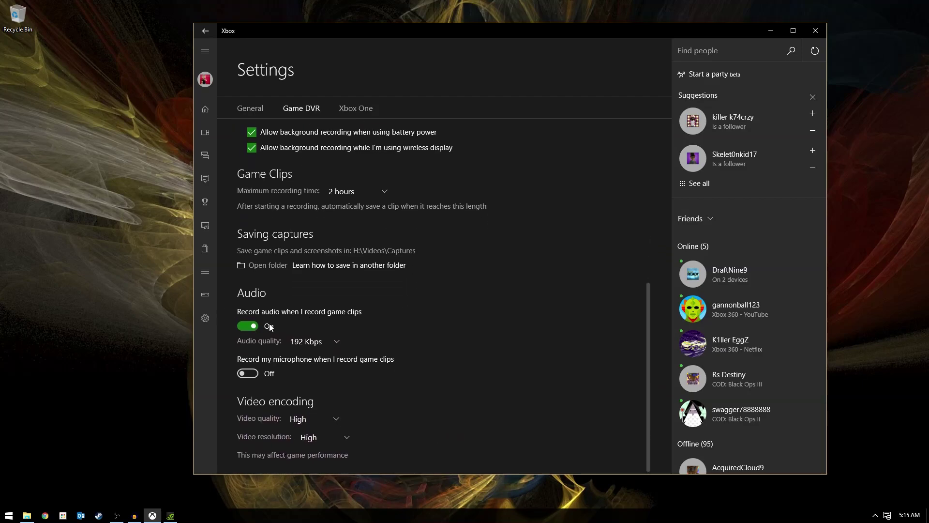
click(343, 343)
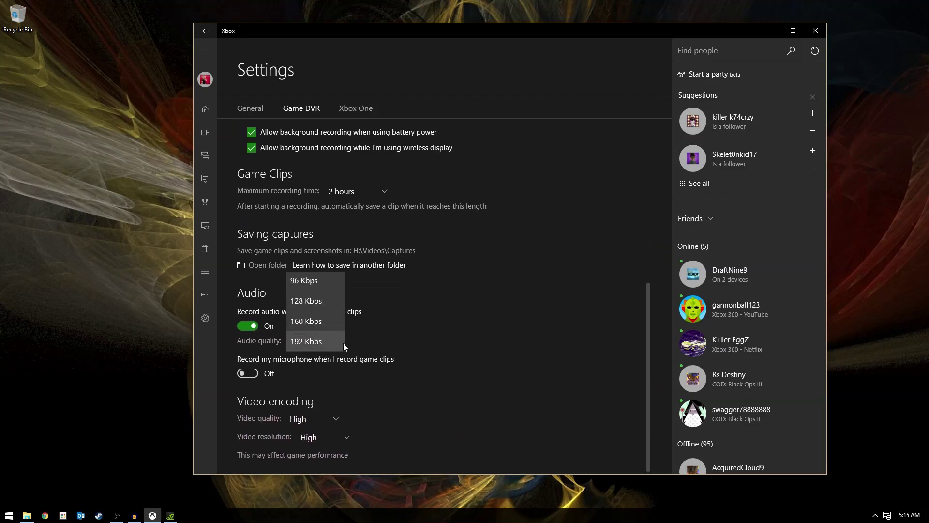
click(318, 343)
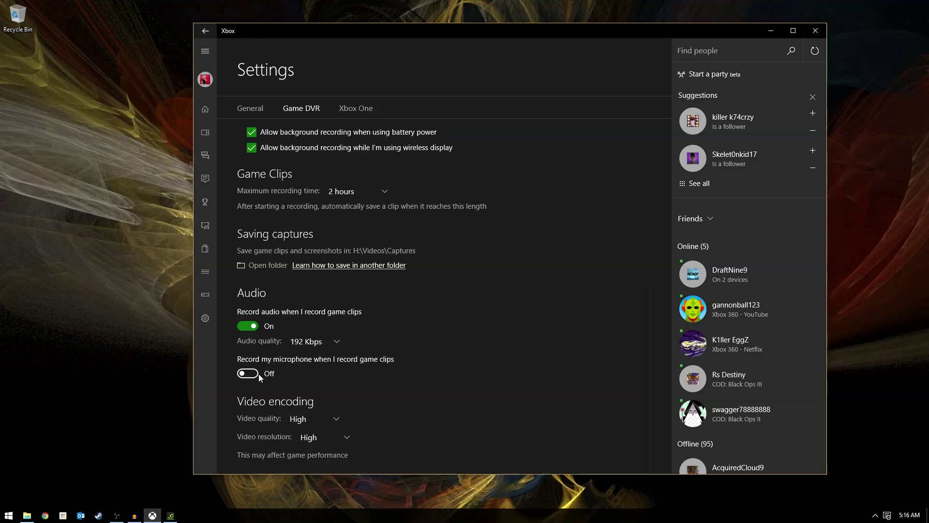
scroll(260, 377, up, 6)
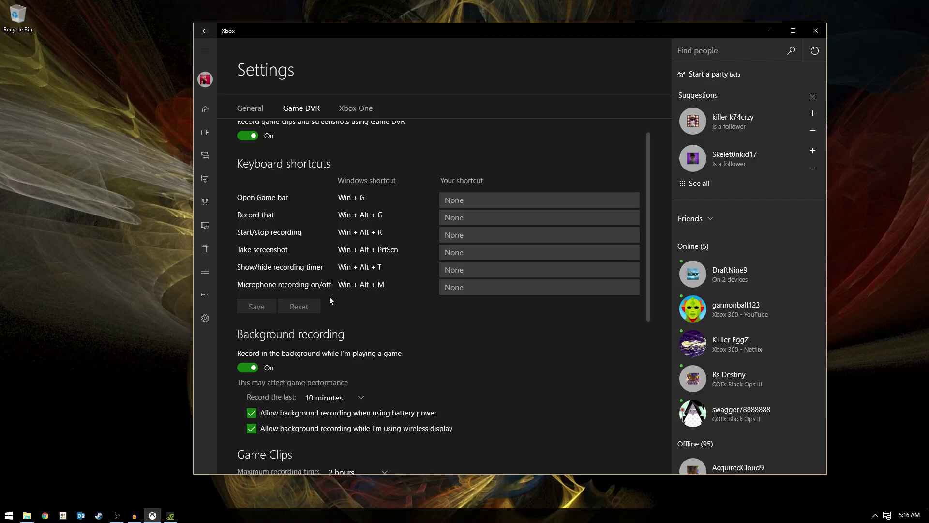
scroll(384, 291, down, 5)
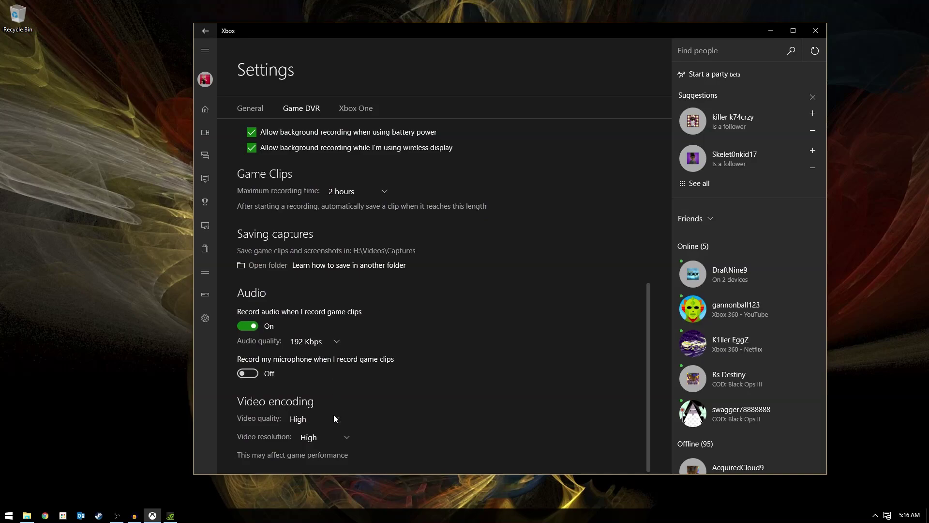
Examine the video quality and video resolution choices in the Game DVR video encoding settings.
click(336, 420)
click(337, 422)
click(350, 436)
click(350, 436)
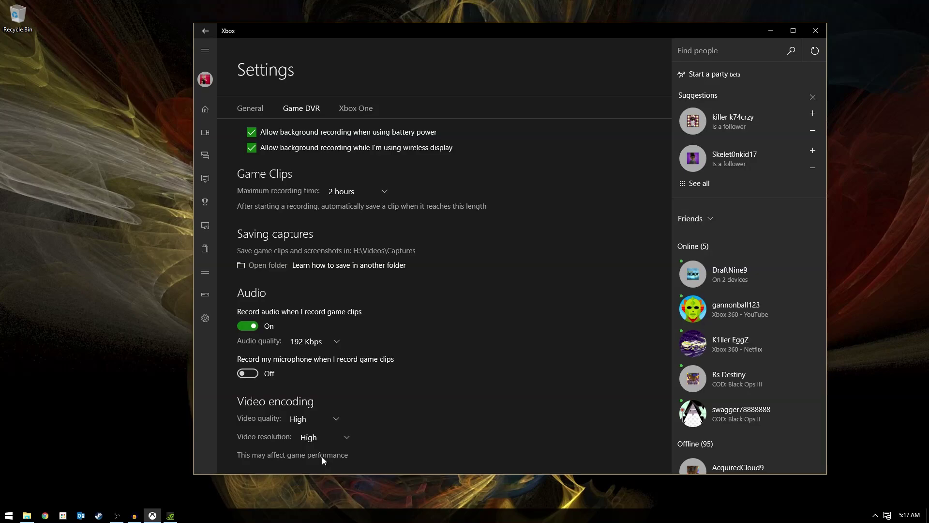
click(336, 420)
click(336, 422)
click(338, 440)
click(338, 440)
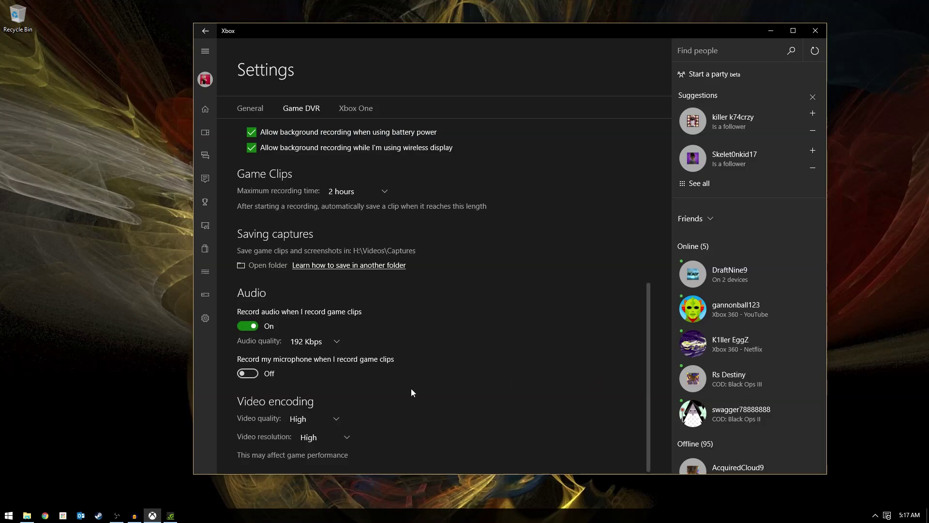
scroll(500, 369, up, 6)
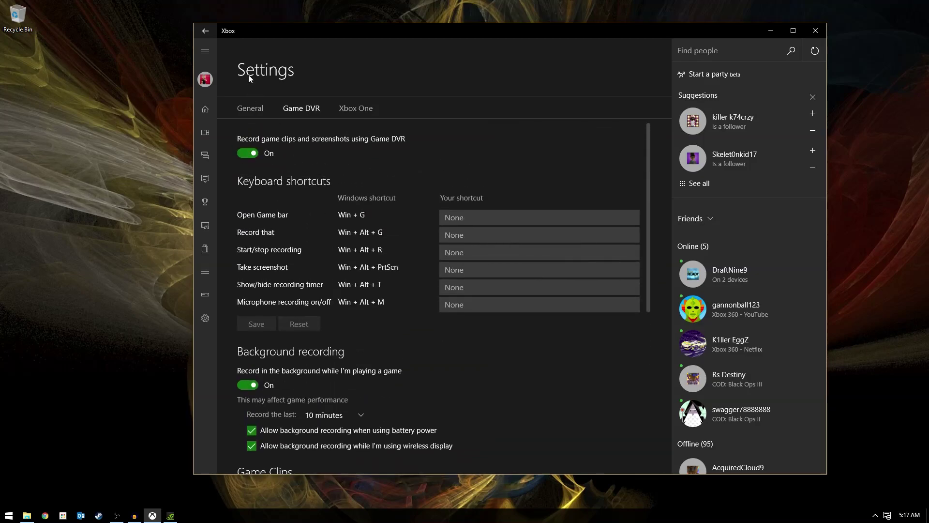
Minimize the Xbox window and switch to NVIDIA GeForce Experience.
click(772, 31)
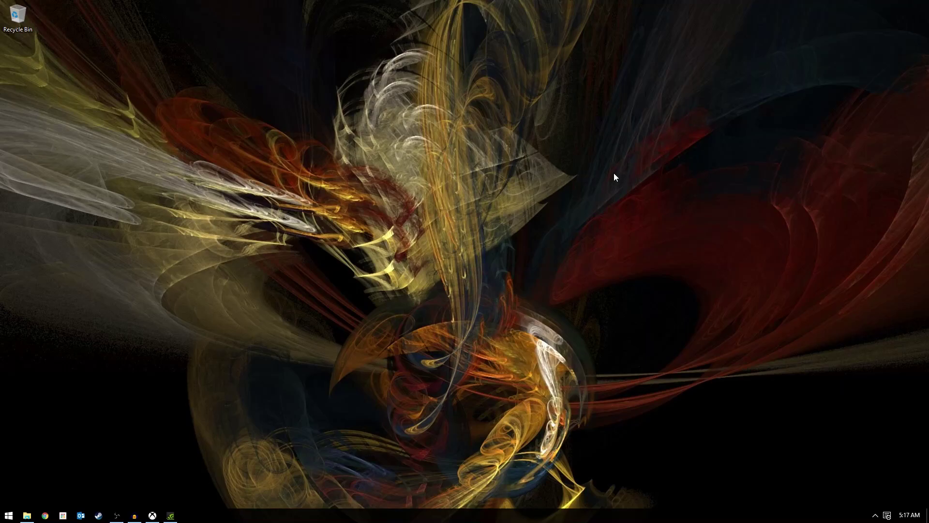
click(171, 515)
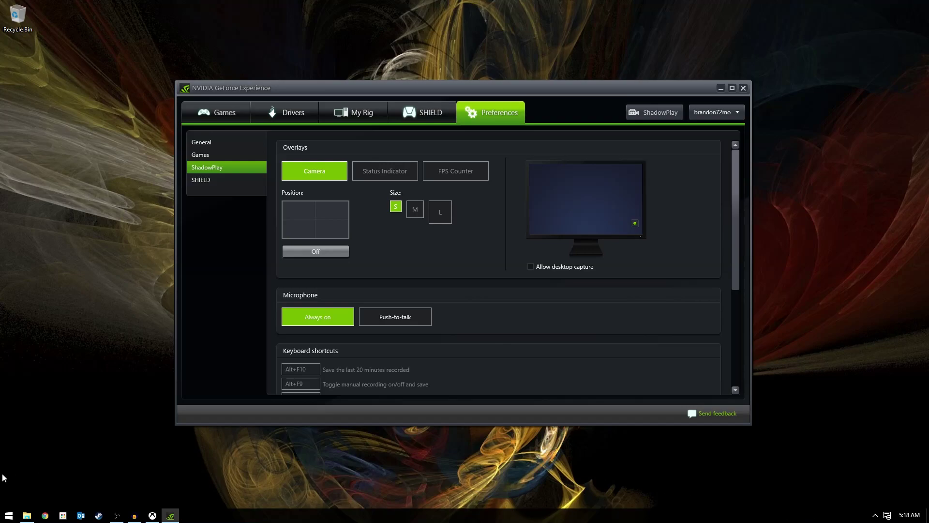
Locate the NVIDIA Corporation folder in the list of all installed apps.
click(9, 515)
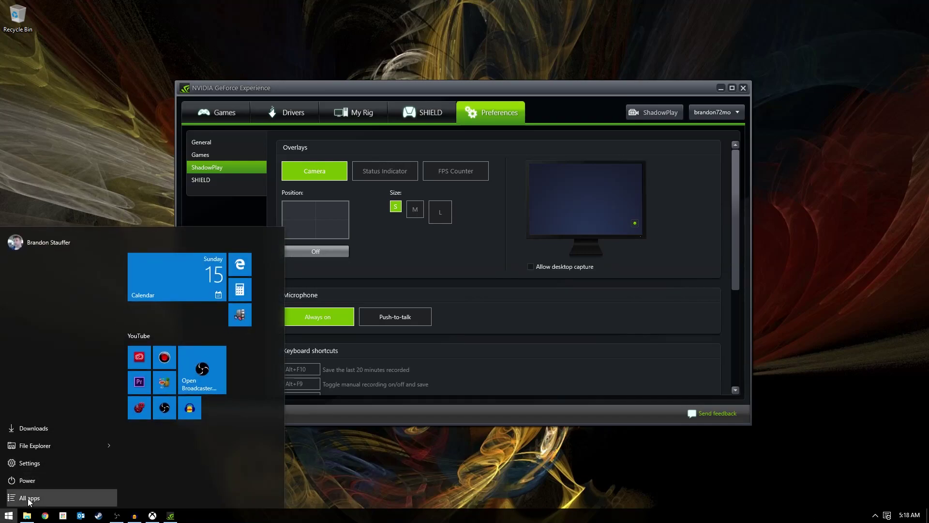
click(29, 499)
scroll(36, 431, down, 15)
scroll(37, 431, up, 8)
scroll(37, 432, down, 3)
scroll(37, 432, up, 3)
scroll(37, 432, up, 5)
click(40, 444)
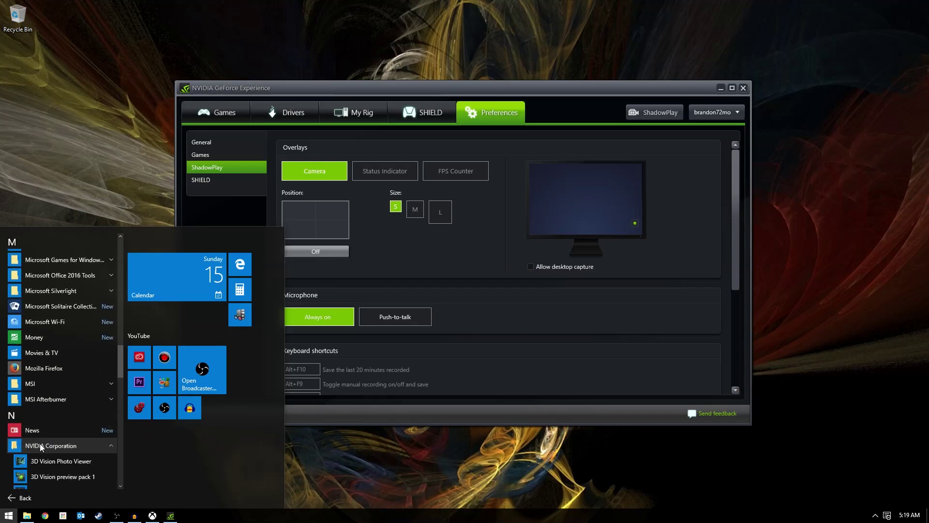
click(46, 453)
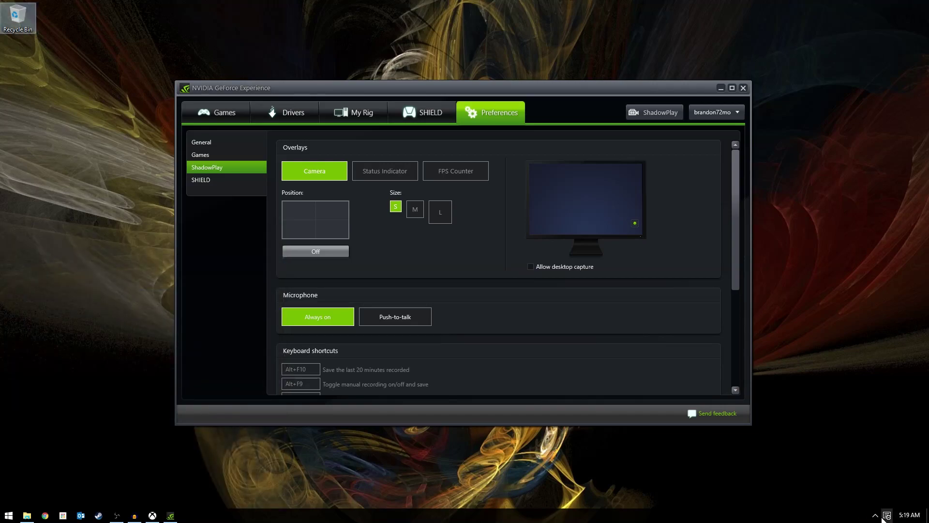
Look at the NVIDIA options among the hidden system tray programs and dismiss them without choosing any.
click(884, 517)
click(875, 515)
right_click(866, 460)
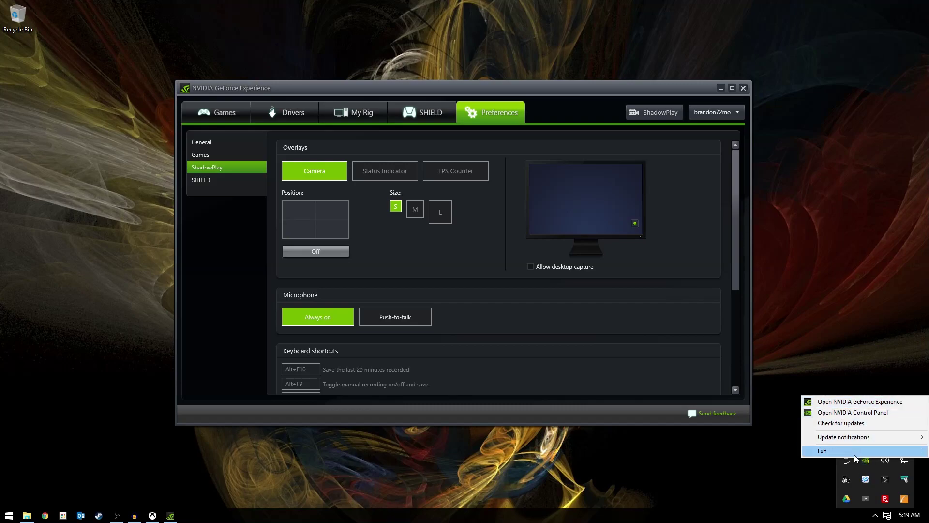
click(810, 262)
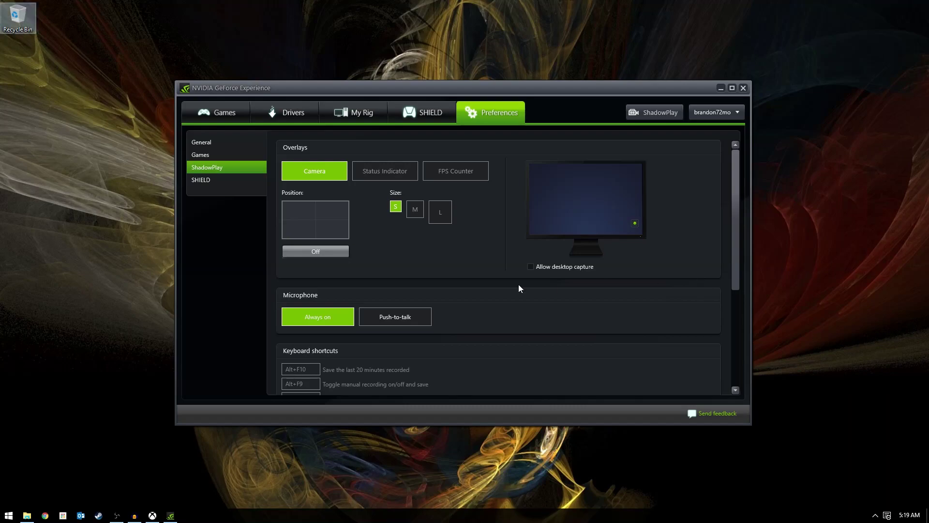
Try placing the ShadowPlay camera overlay on the position grid and switch the overlay off.
scroll(423, 268, down, 3)
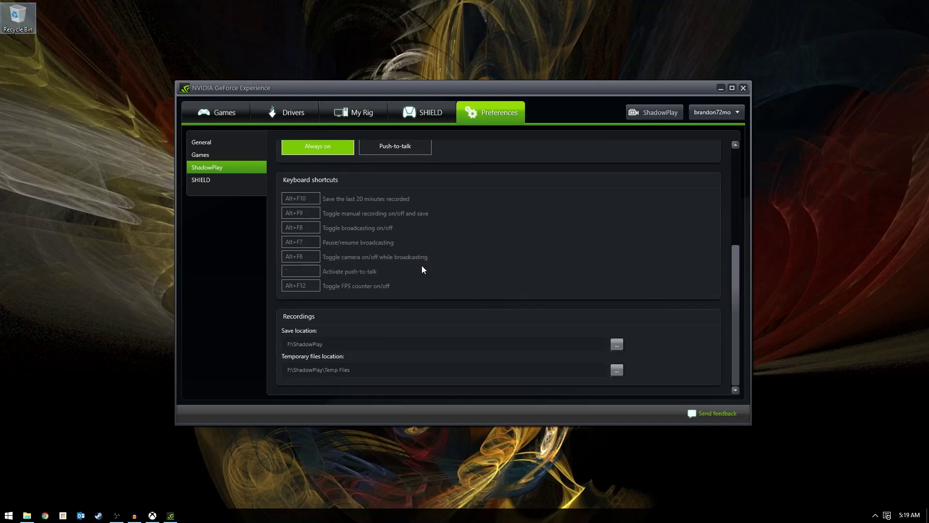
scroll(422, 270, up, 4)
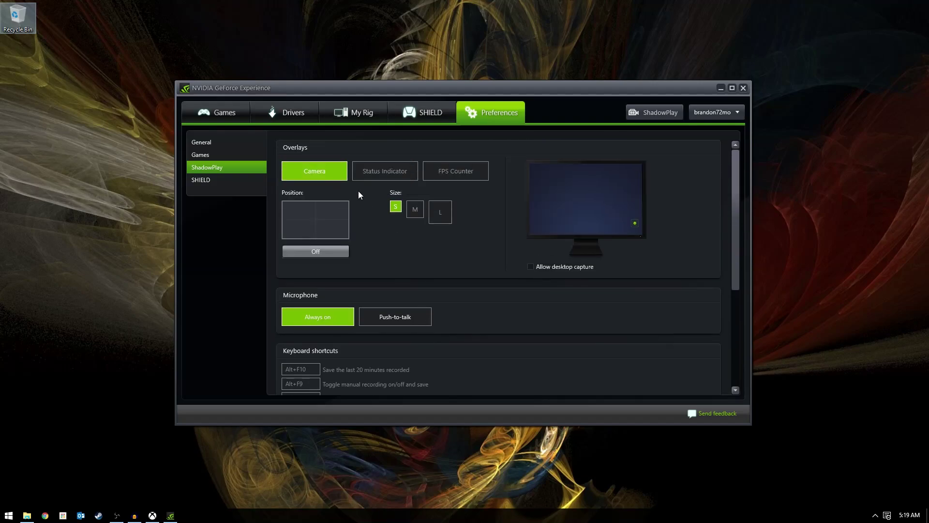
click(341, 229)
click(330, 209)
click(309, 253)
Examine the ShadowPlay microphone mode, keyboard shortcuts, and save and temporary file locations.
scroll(530, 271, down, 1)
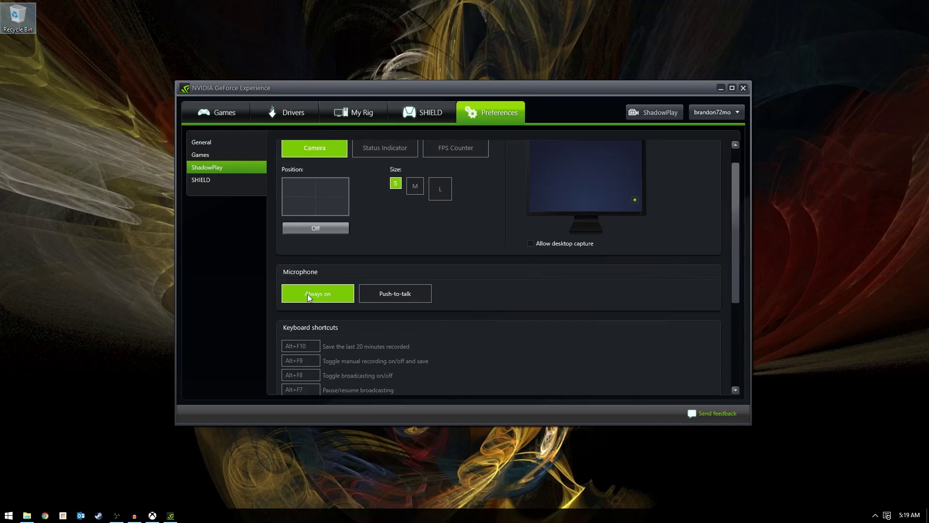
scroll(442, 312, down, 4)
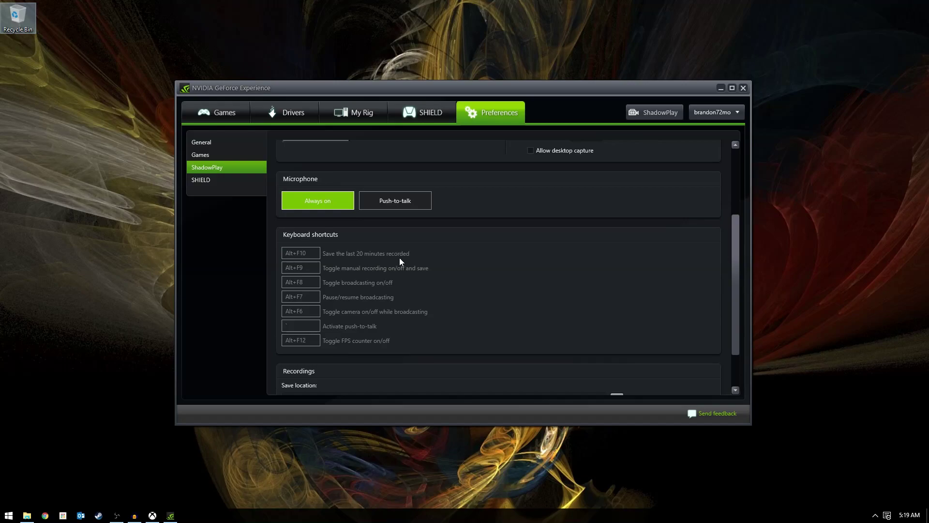
scroll(399, 261, up, 5)
scroll(400, 261, down, 3)
scroll(399, 261, down, 2)
scroll(477, 354, down, 1)
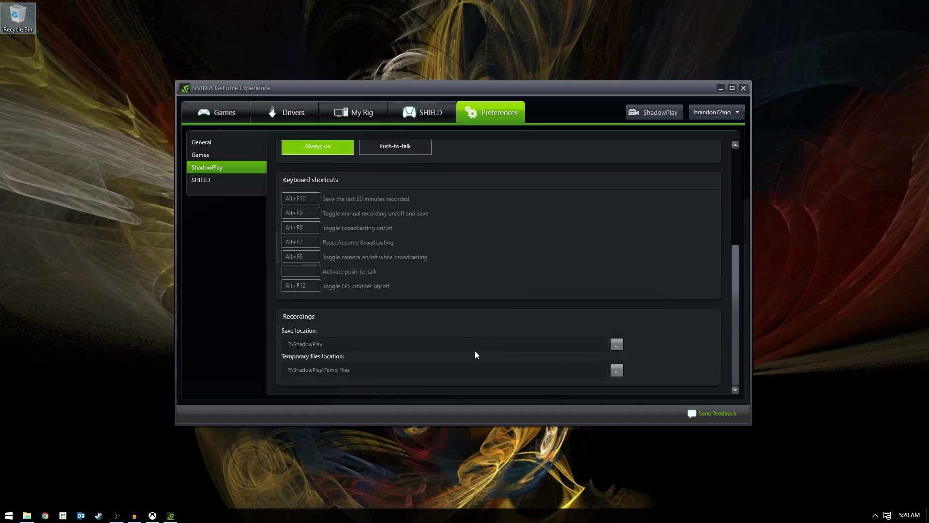
scroll(489, 280, up, 3)
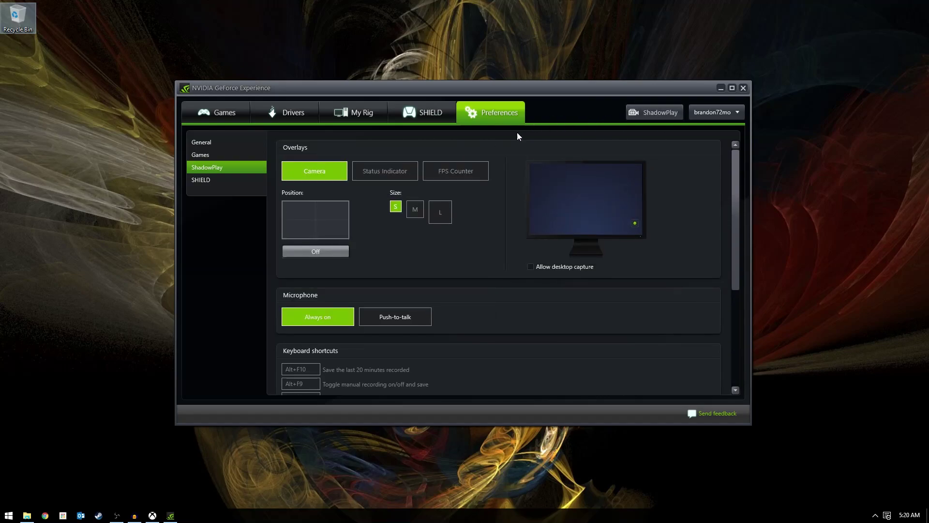
Open the ShadowPlay recording controls window.
click(680, 116)
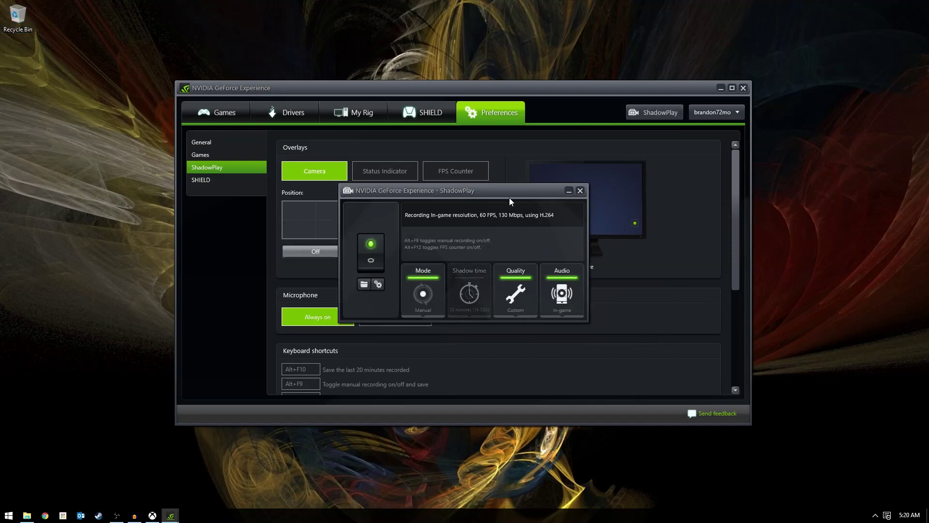
Examine the ShadowPlay recording modes and the resolution and frame rate choices of the Custom quality without changing any of them.
click(423, 295)
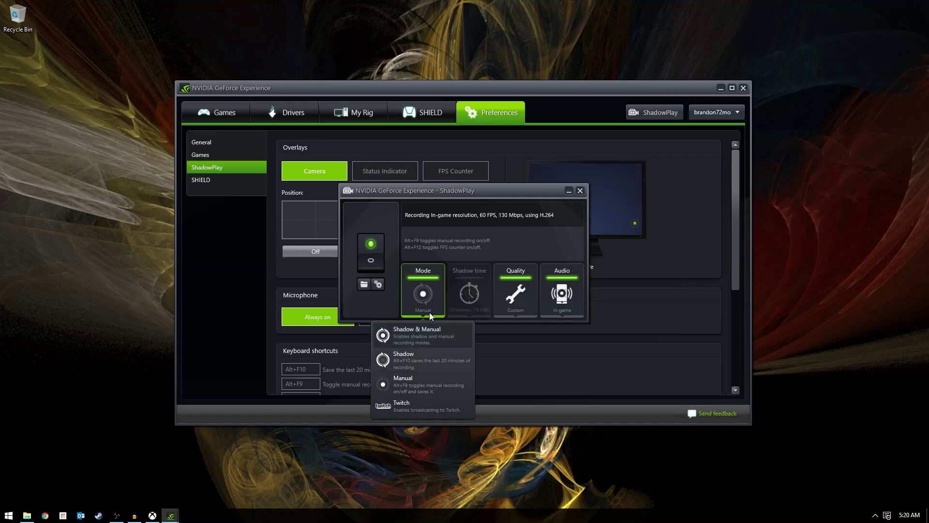
click(480, 233)
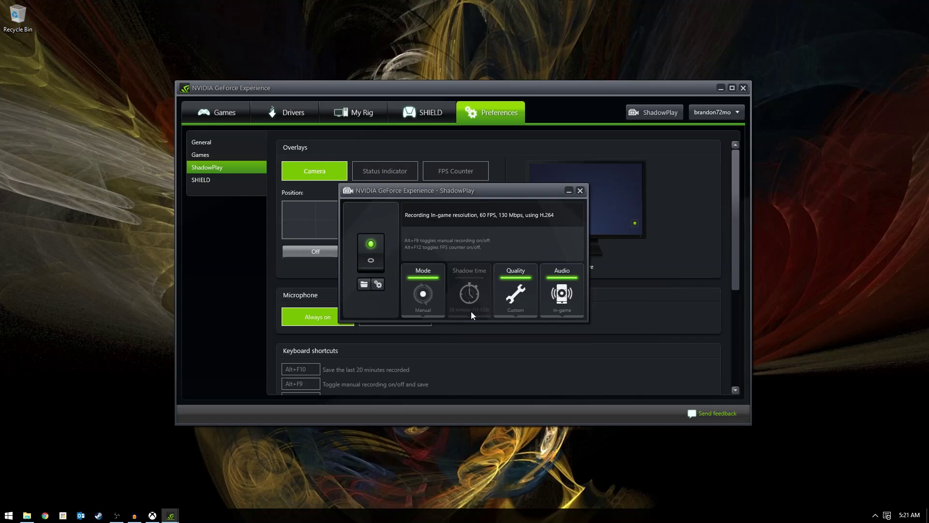
click(509, 298)
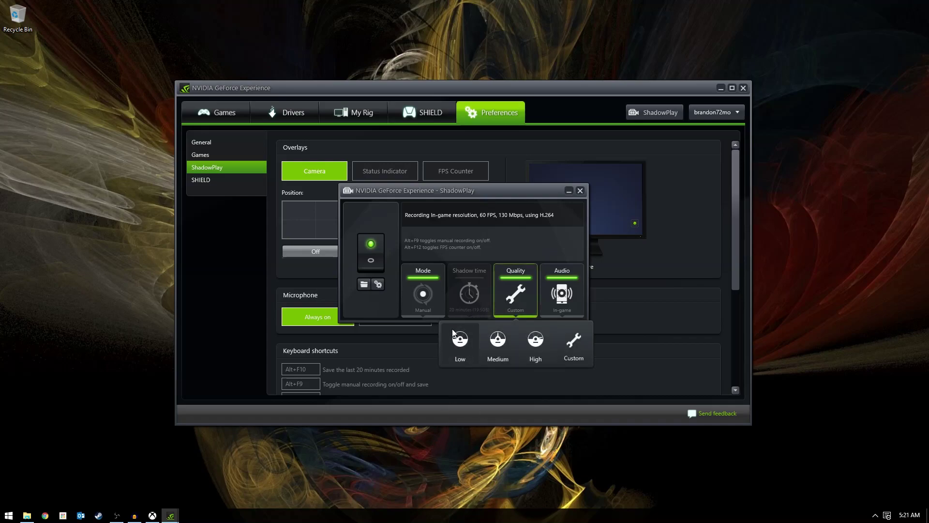
click(571, 341)
click(536, 383)
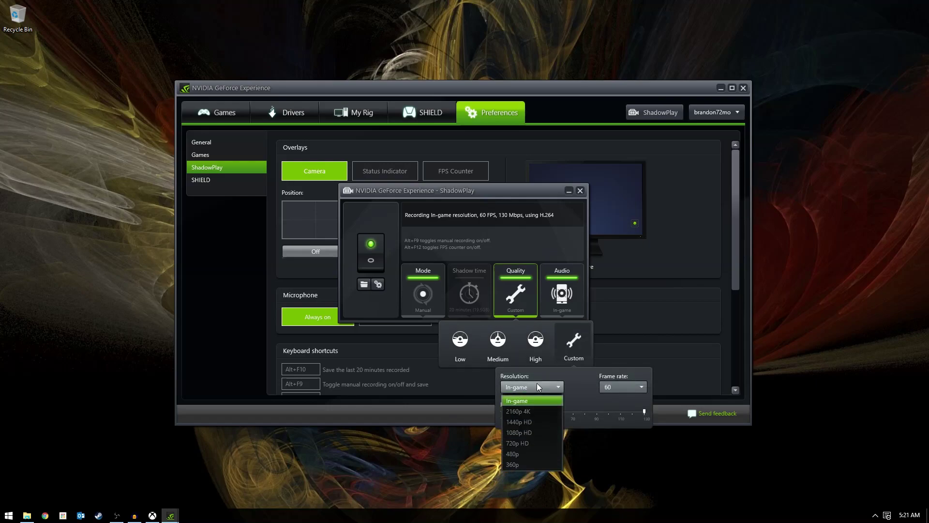
click(537, 383)
click(618, 388)
click(617, 387)
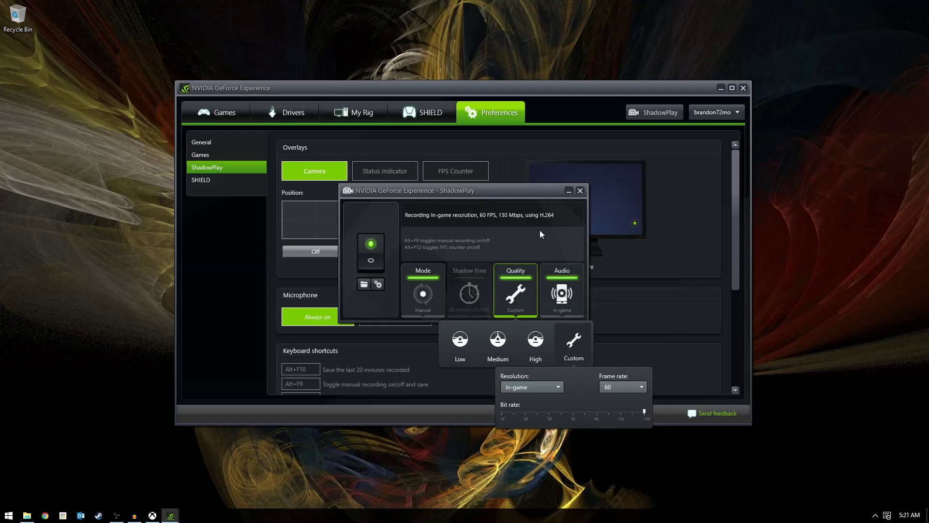
mouse_move(558, 292)
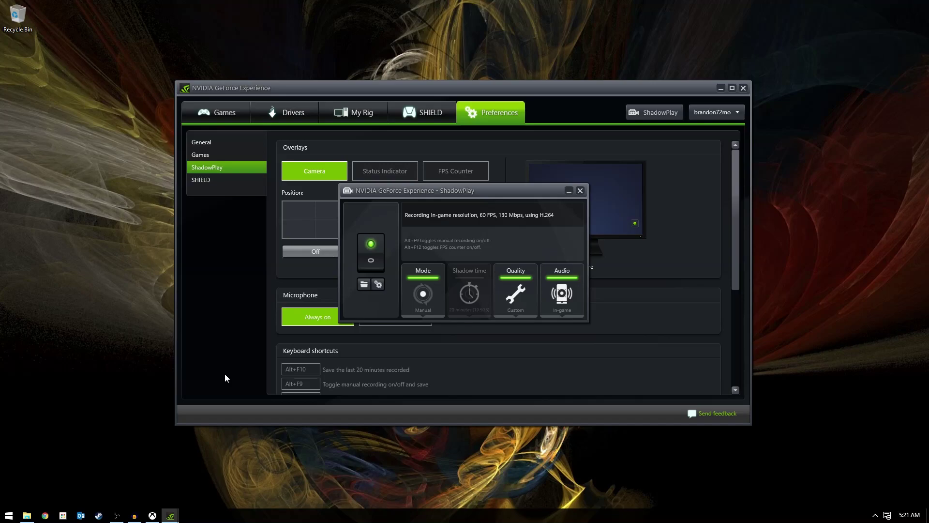
Close the ShadowPlay recording controls window and look over the microphone and keyboard shortcut preferences.
click(580, 190)
scroll(440, 305, down, 5)
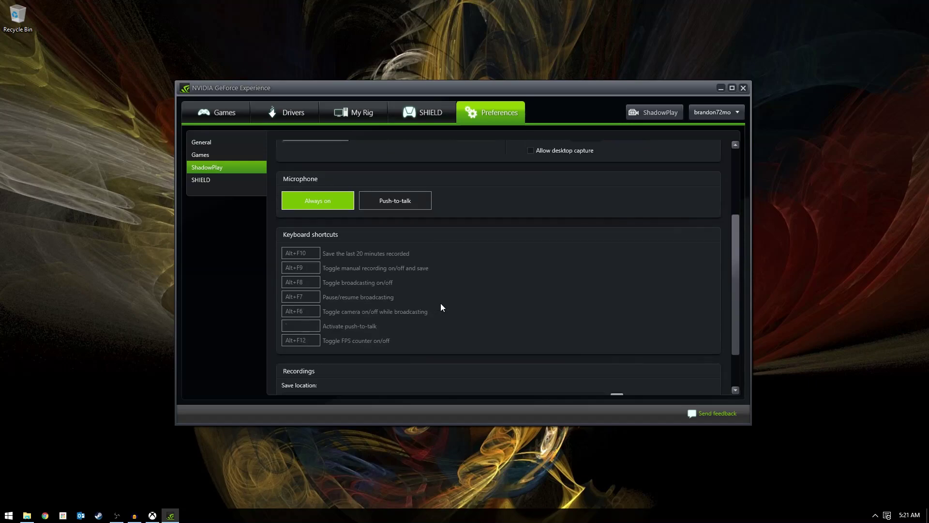
scroll(440, 308, up, 4)
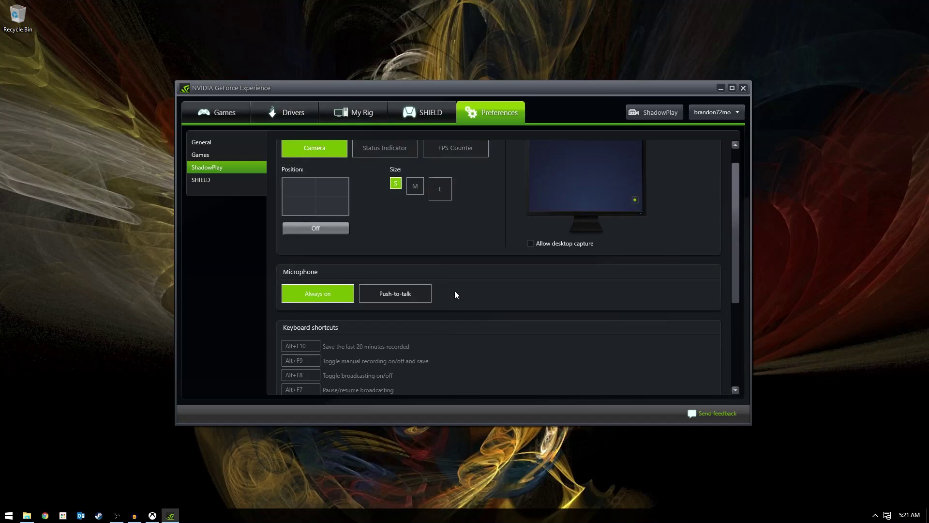
scroll(455, 294, up, 1)
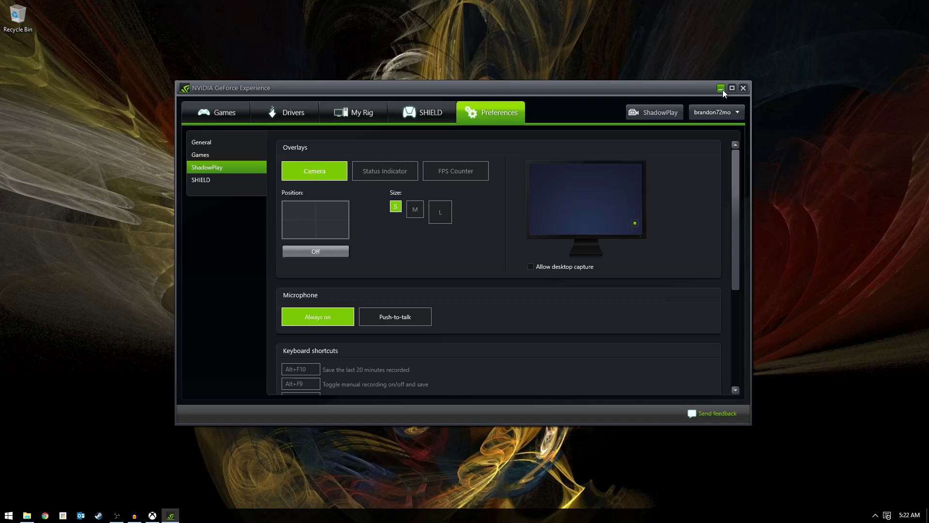
Open the Windows Volume Mixer from the hidden system tray programs, view its application volume levels, and close it.
click(859, 302)
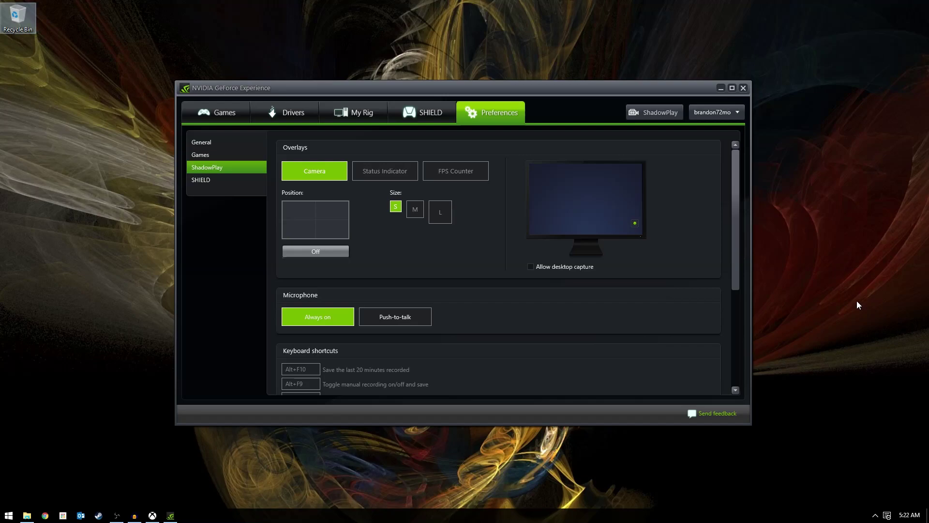
click(876, 516)
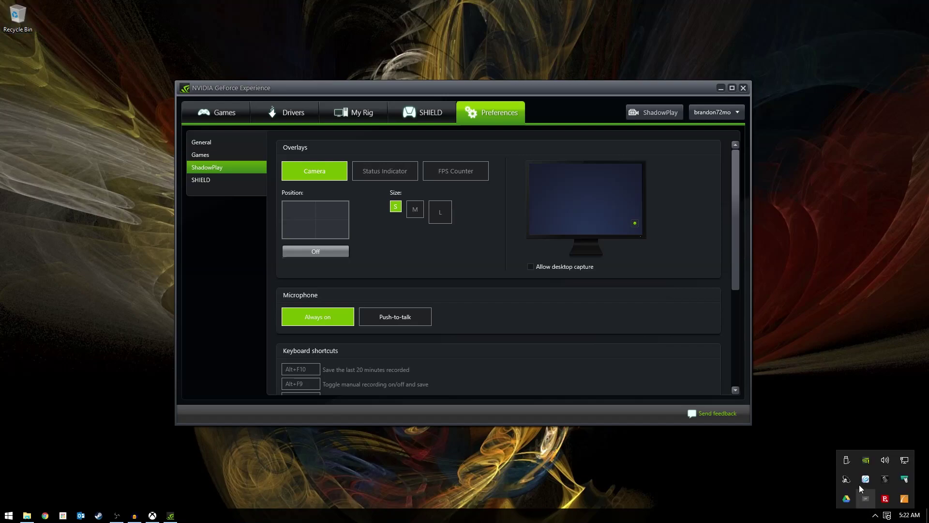
right_click(884, 460)
click(876, 404)
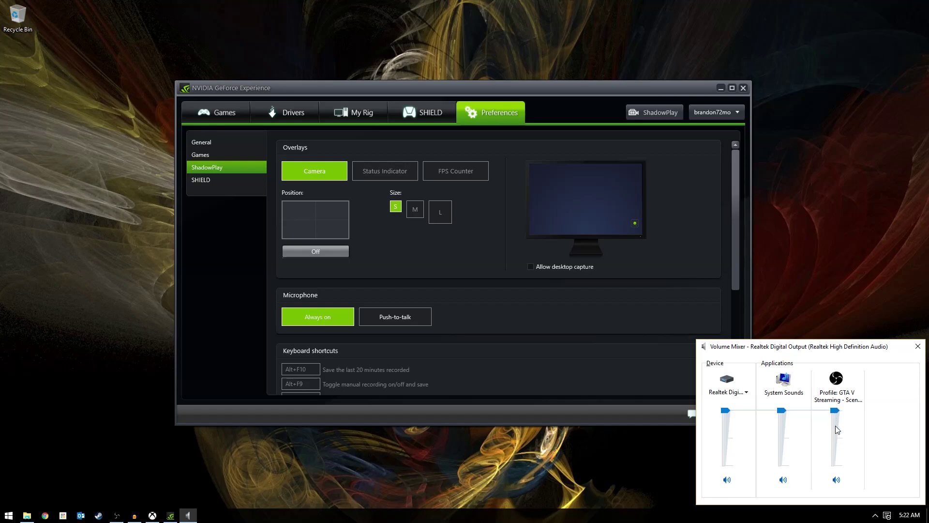
click(917, 347)
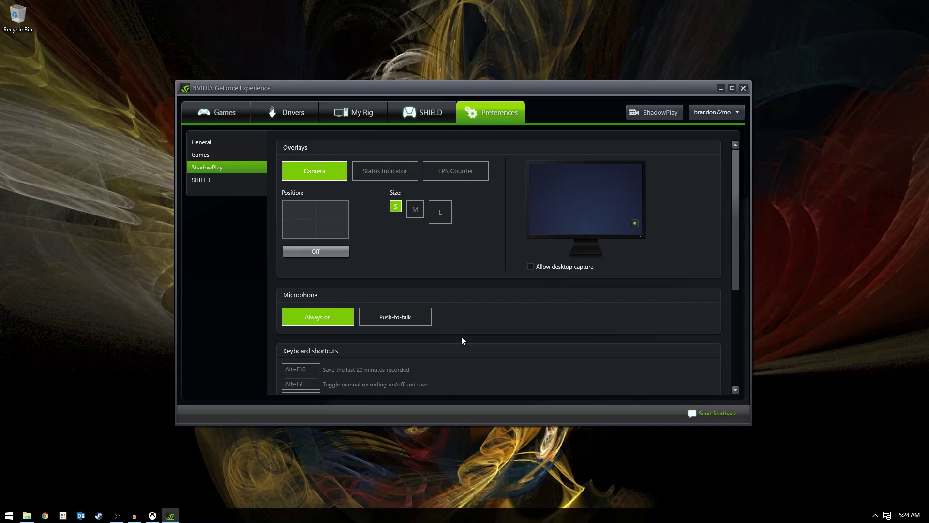
Minimize the GeForce Experience window to show the desktop.
click(721, 89)
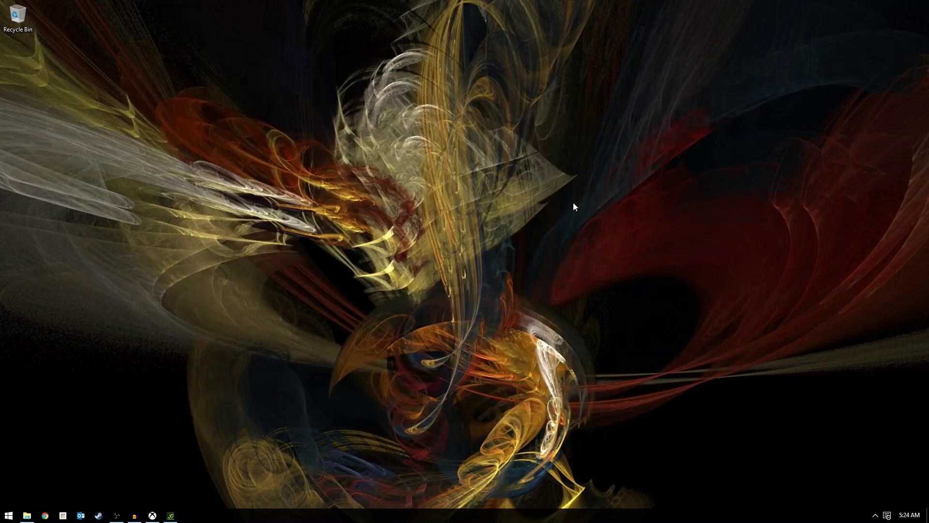